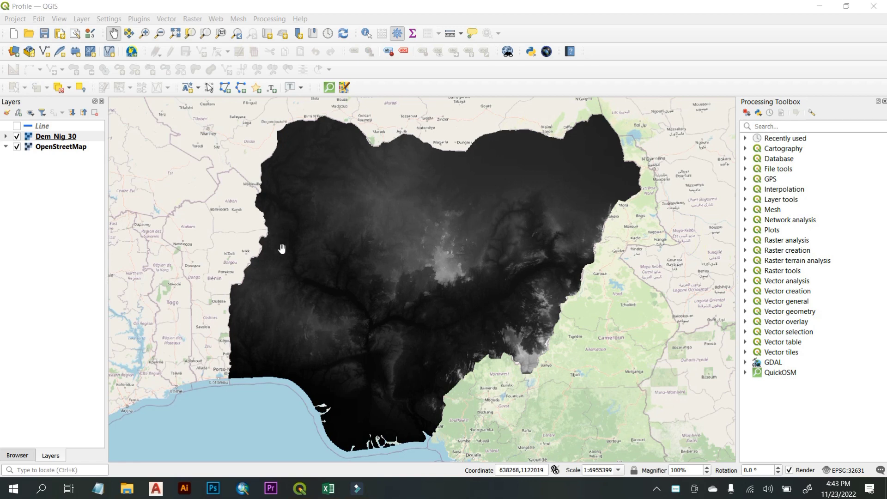
Open the Plugins menu in the QGIS project showing the Dem_Nig_30 raster
{"action": "left_click", "coordinate": [138, 18]}
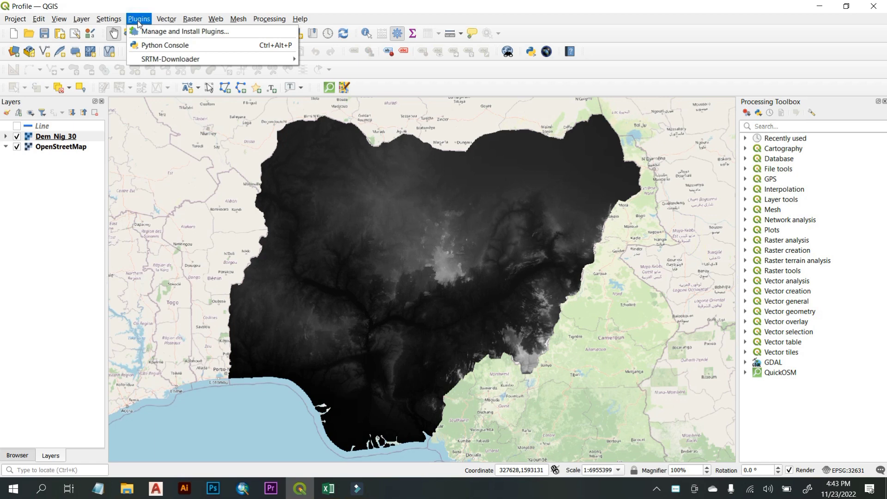
Search for 'profile tool' in the plugin manager and install Profile tool 4.2.2
{"action": "left_click", "coordinate": [150, 32]}
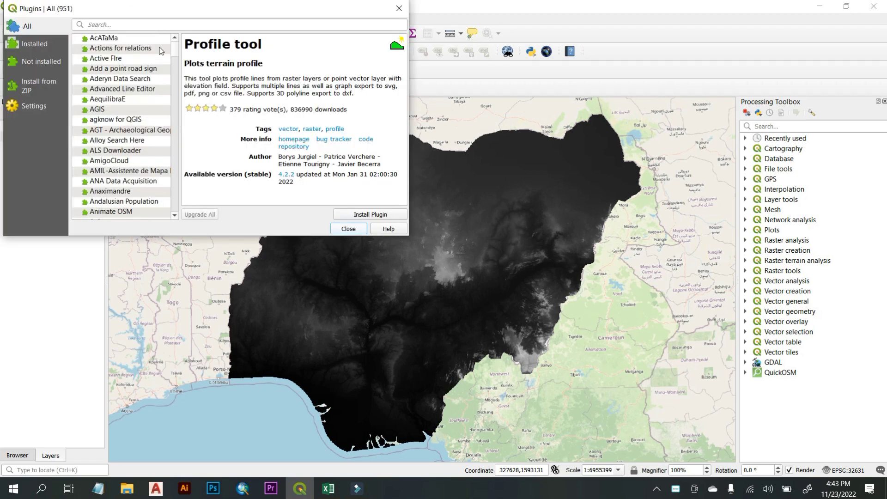
{"action": "left_click", "coordinate": [128, 21]}
{"action": "type", "text": "profile tool"}
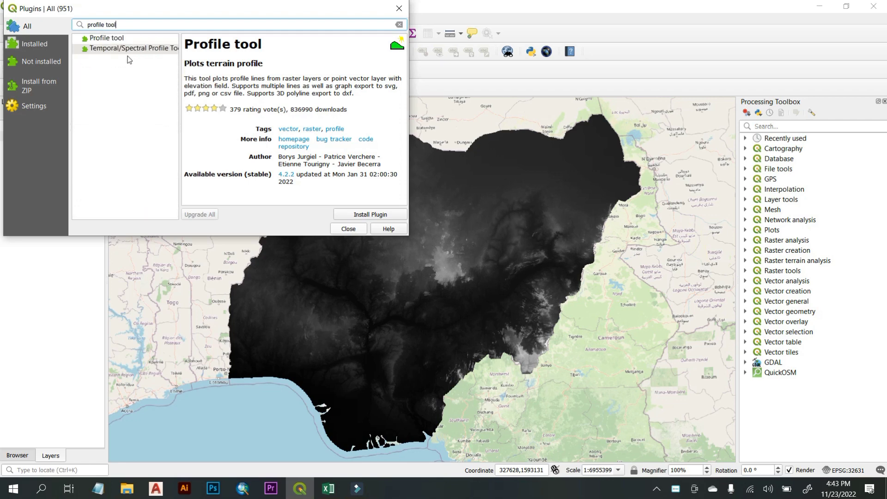
{"action": "left_click", "coordinate": [112, 40]}
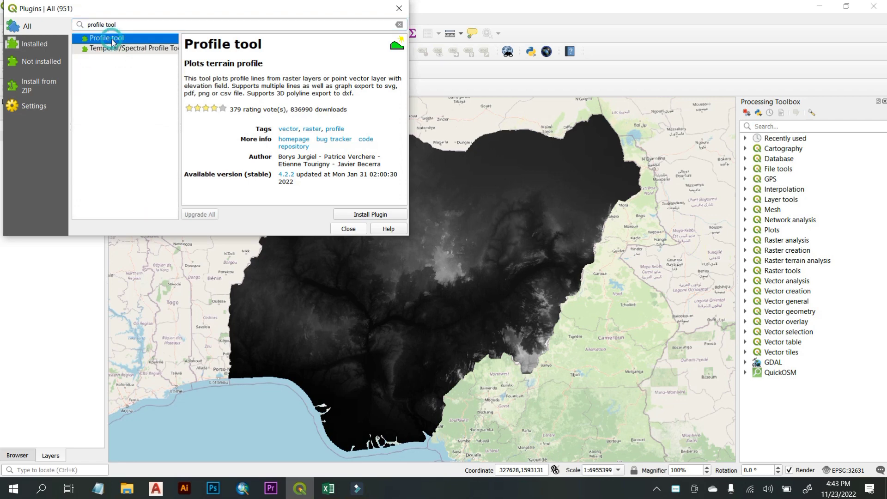
{"action": "left_click", "coordinate": [365, 216]}
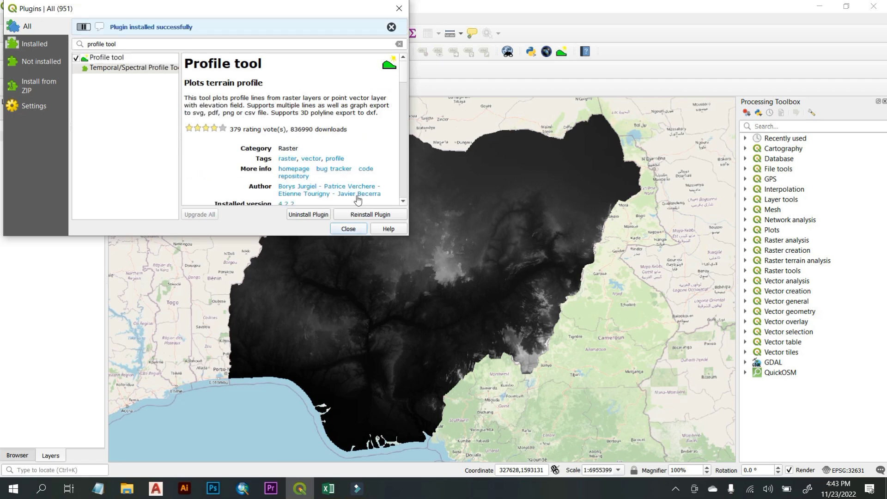
{"action": "left_click", "coordinate": [348, 228]}
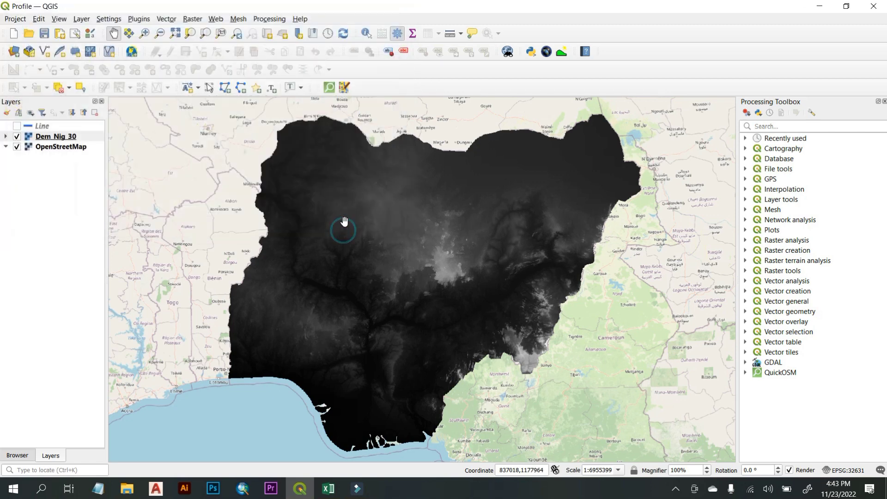
Launch Profile Tool > Terrain profile, opening an empty graph panel in Temporary polyline mode
{"action": "left_click", "coordinate": [139, 20]}
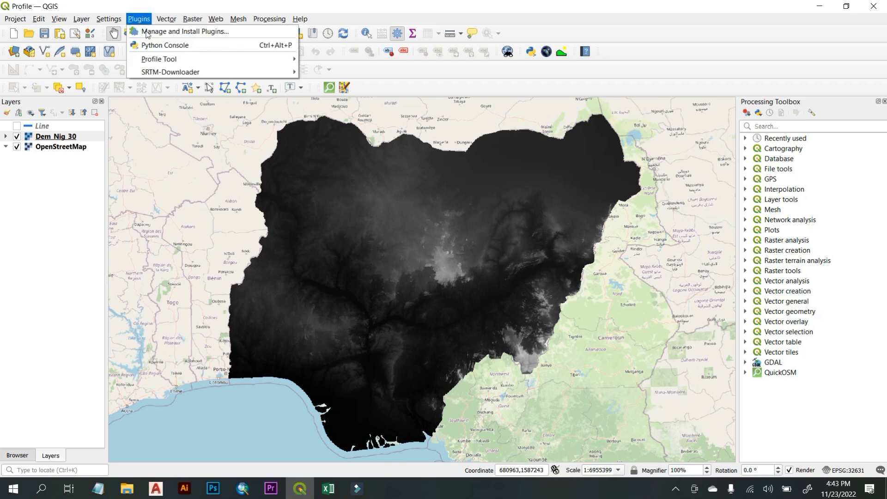
{"action": "mouse_move", "coordinate": [157, 61]}
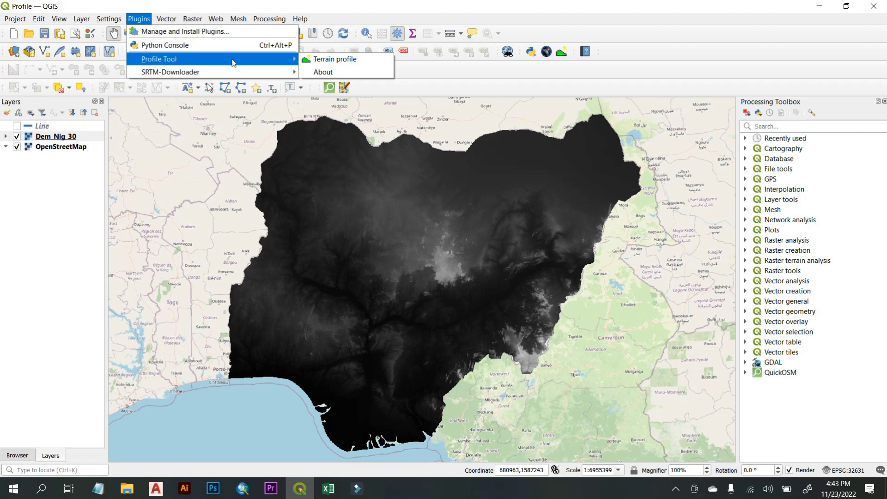
{"action": "left_click", "coordinate": [331, 60]}
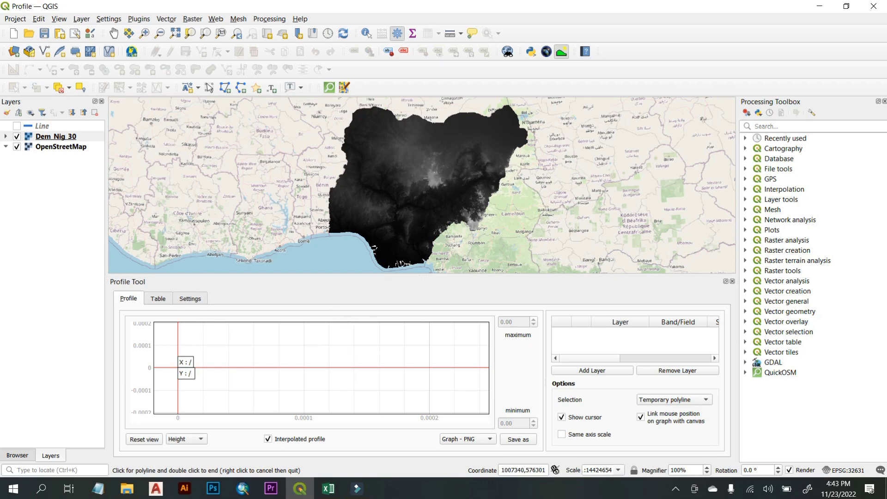
{"action": "scroll", "coordinate": [426, 178], "scroll_direction": "up", "scroll_amount": 1}
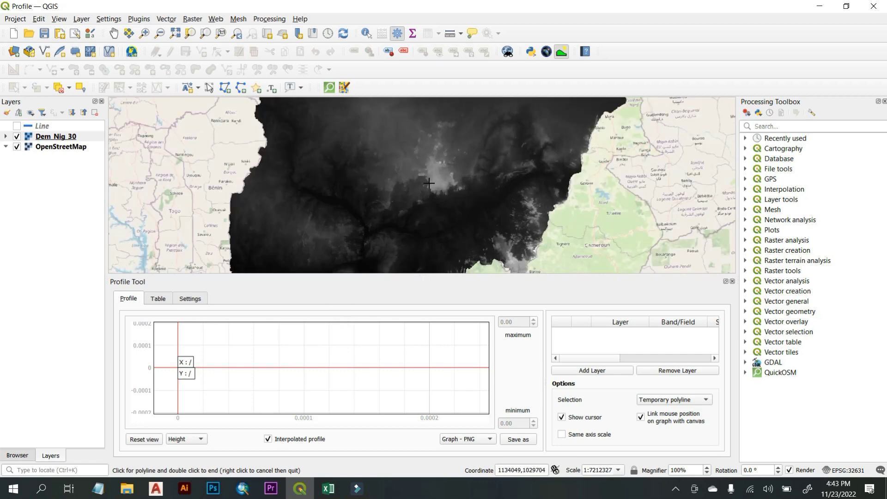
{"action": "scroll", "coordinate": [401, 179], "scroll_direction": "down", "scroll_amount": 1}
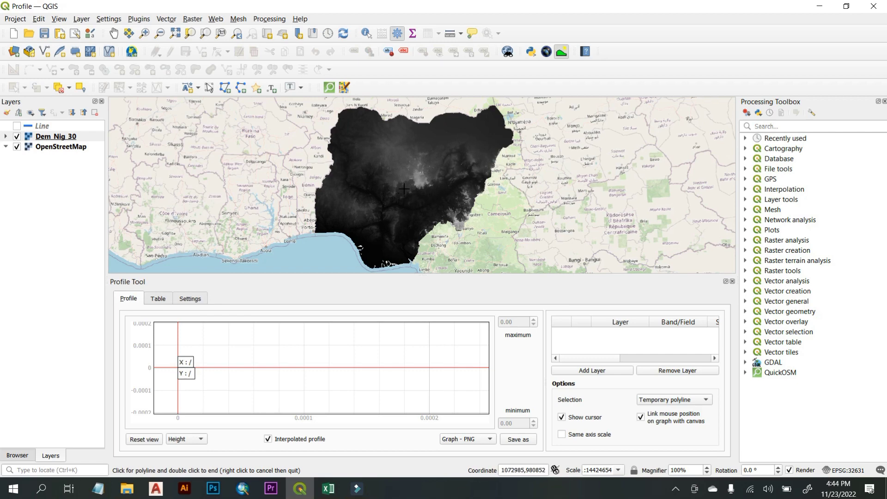
{"action": "scroll", "coordinate": [407, 189], "scroll_direction": "up", "scroll_amount": 1}
{"action": "scroll", "coordinate": [394, 182], "scroll_direction": "down", "scroll_amount": 1}
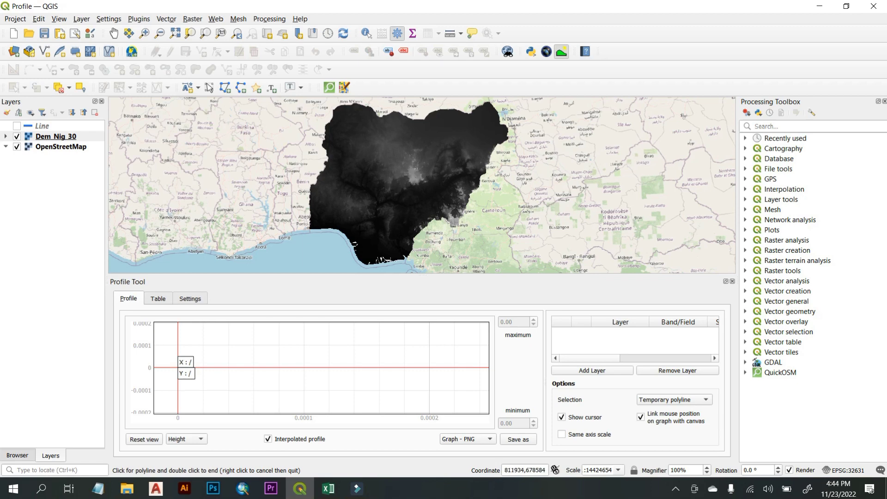
{"action": "scroll", "coordinate": [346, 217], "scroll_direction": "up", "scroll_amount": 1}
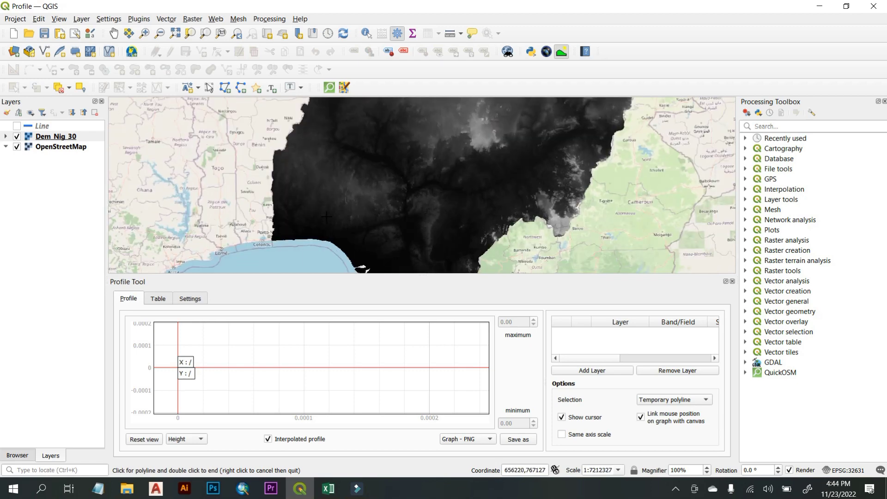
{"action": "scroll", "coordinate": [326, 213], "scroll_direction": "up", "scroll_amount": 1}
{"action": "scroll", "coordinate": [326, 213], "scroll_direction": "down", "scroll_amount": 1}
Add Dem_Nig_30 to the Profile Tool layer list and start a profile line in western Nigeria
{"action": "left_click", "coordinate": [52, 138]}
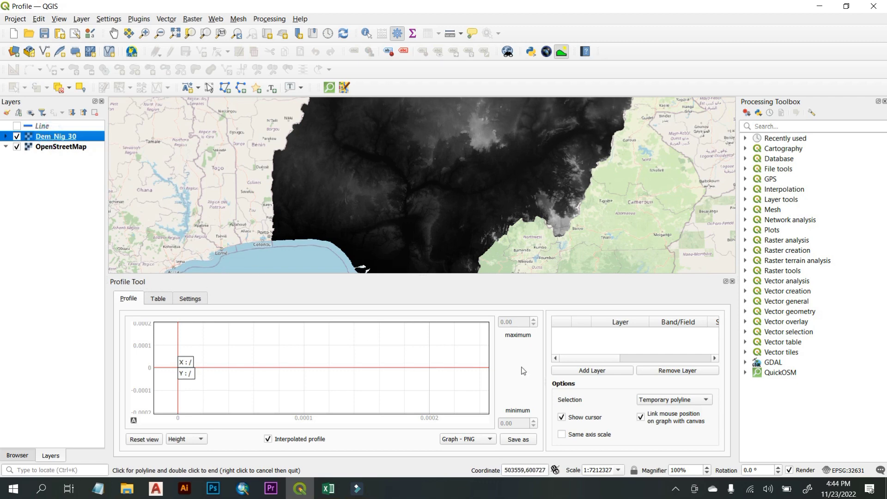
{"action": "left_click", "coordinate": [591, 370]}
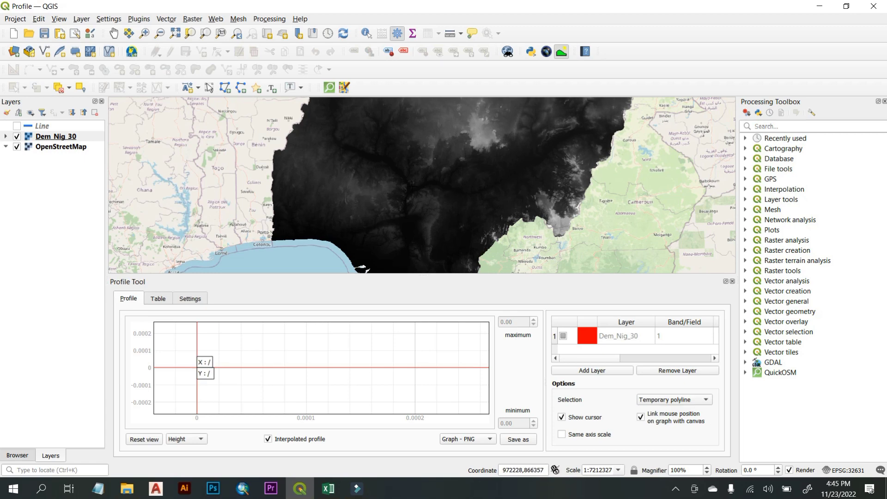
{"action": "scroll", "coordinate": [392, 138], "scroll_direction": "up", "scroll_amount": 1}
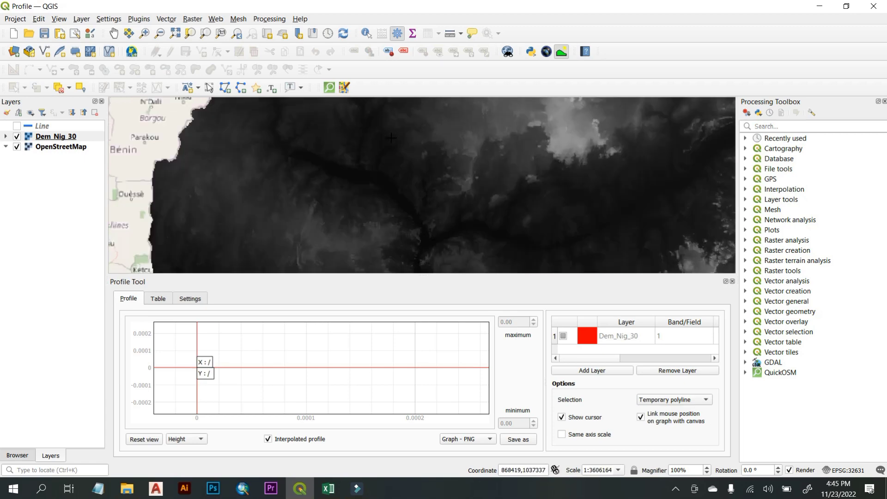
{"action": "left_click", "coordinate": [230, 230]}
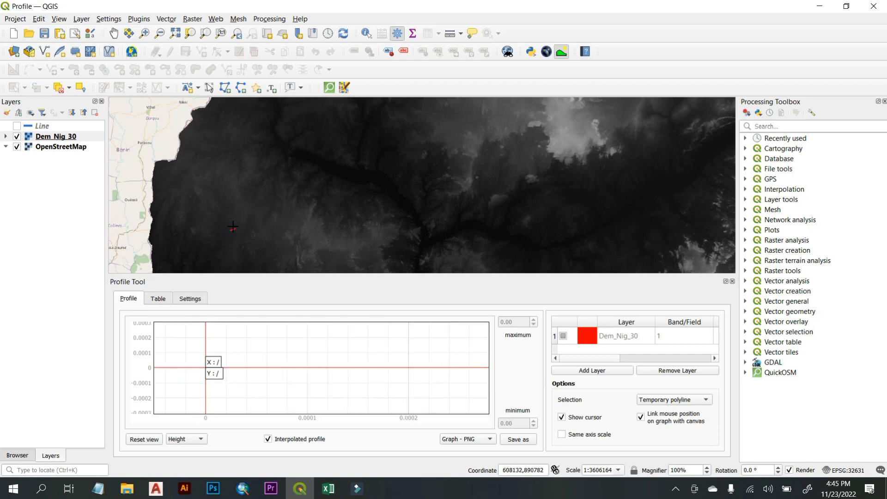
End the profile line in the northeast, plotting elevations from 24.43 to 544.57
{"action": "double_click", "coordinate": [452, 108]}
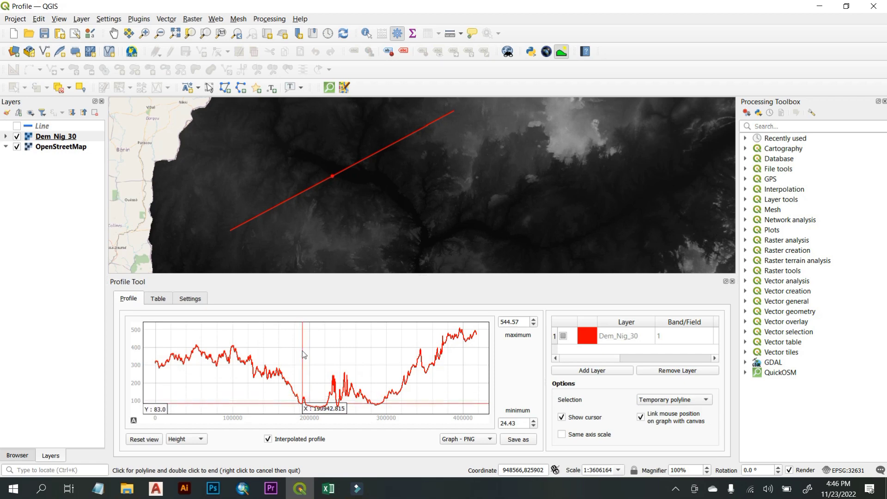
Zoom the map to show the whole Dem_Nig_30 raster and pan the profile graph to 456.54–521.57
{"action": "scroll", "coordinate": [299, 356], "scroll_direction": "down", "scroll_amount": 2}
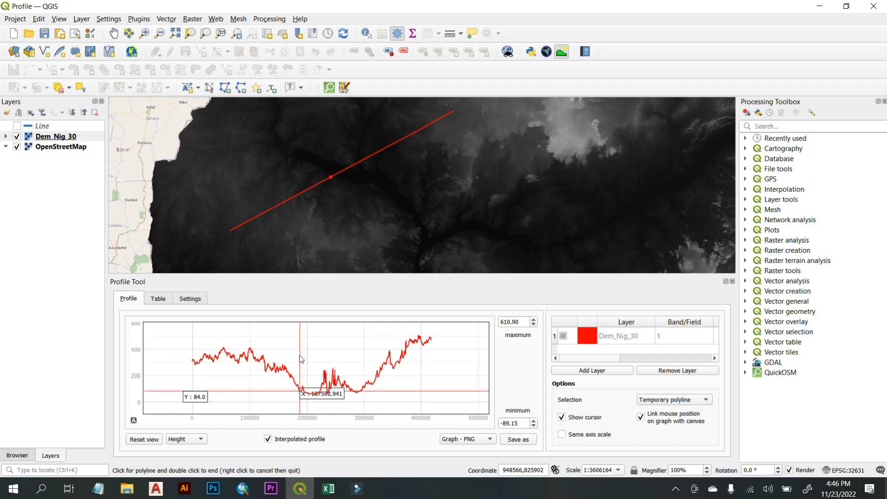
{"action": "scroll", "coordinate": [300, 356], "scroll_direction": "up", "scroll_amount": 4}
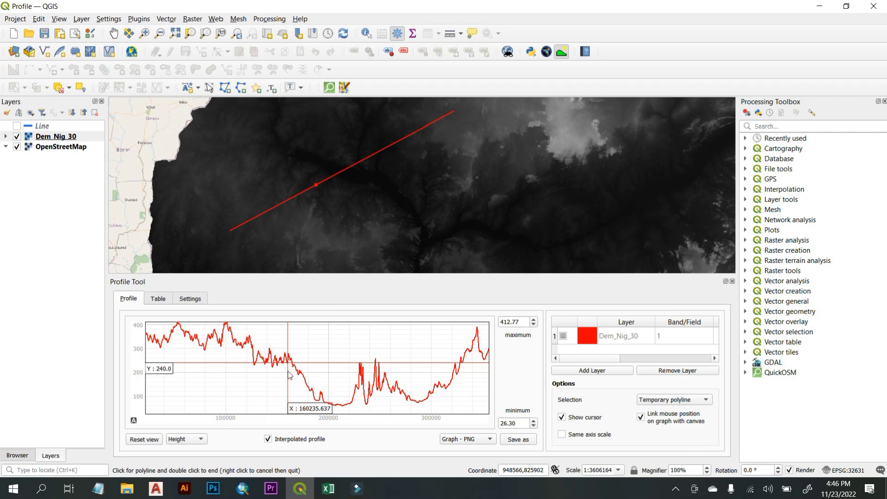
{"action": "scroll", "coordinate": [291, 373], "scroll_direction": "down", "scroll_amount": 2}
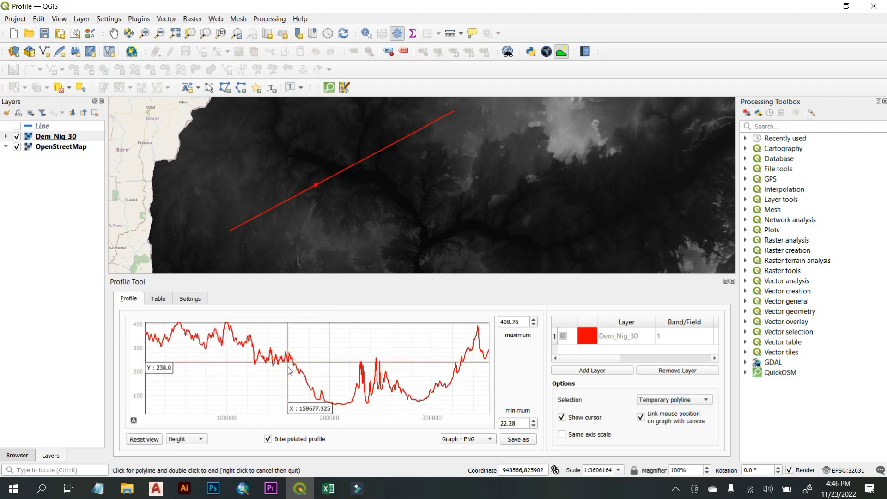
{"action": "scroll", "coordinate": [291, 371], "scroll_direction": "down", "scroll_amount": 1}
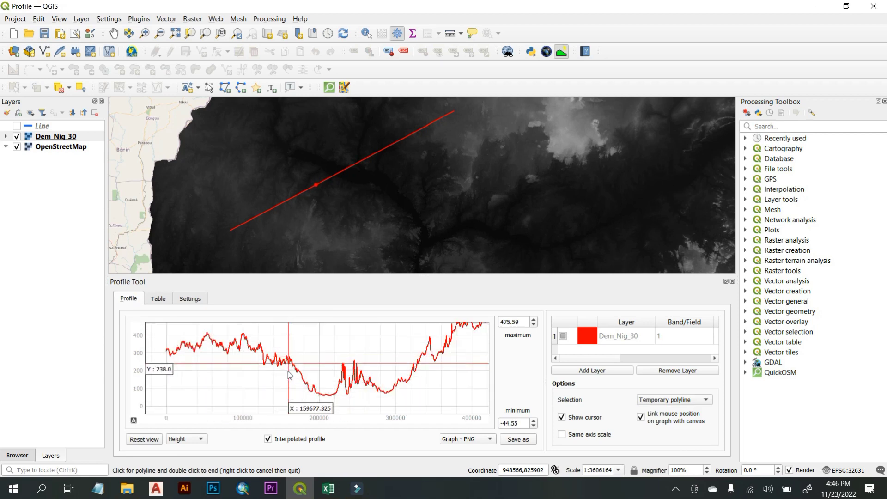
{"action": "left_click_drag", "start_coordinate": [290, 375], "coordinate": [377, 346]}
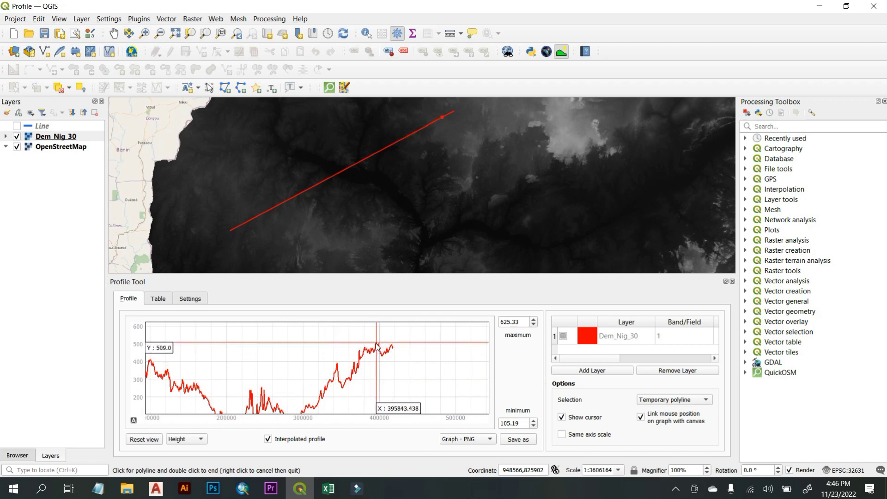
{"action": "scroll", "coordinate": [377, 346], "scroll_direction": "up", "scroll_amount": 5}
{"action": "scroll", "coordinate": [377, 346], "scroll_direction": "up", "scroll_amount": 4}
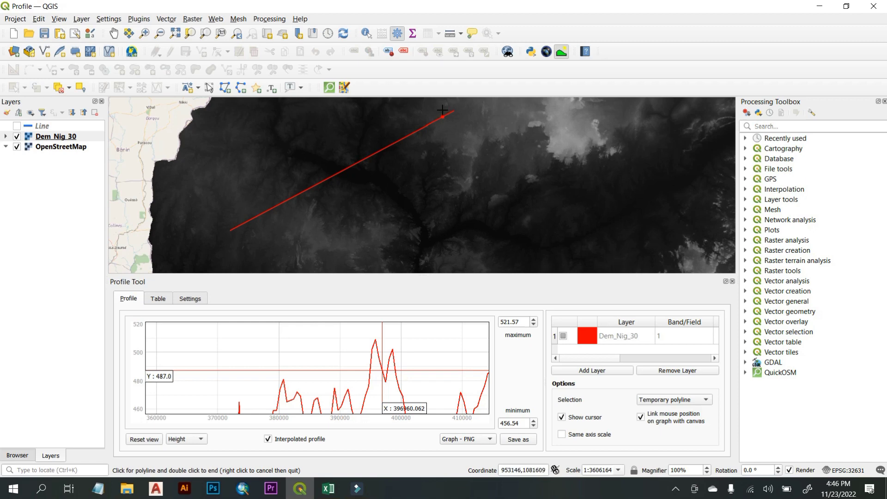
{"action": "scroll", "coordinate": [443, 113], "scroll_direction": "up", "scroll_amount": 2}
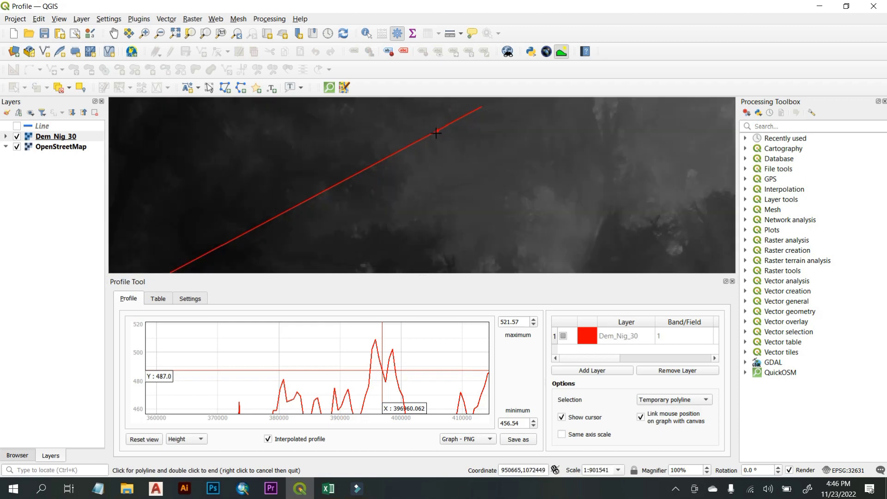
{"action": "scroll", "coordinate": [436, 132], "scroll_direction": "down", "scroll_amount": 4}
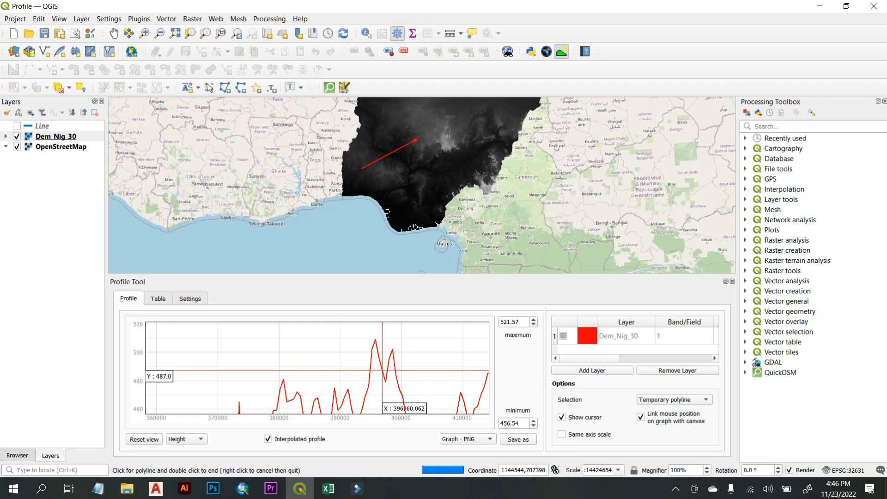
Draw a new northwest-to-southeast profile line across the DEM, graphing elevations 1.03–526.97
{"action": "scroll", "coordinate": [430, 190], "scroll_direction": "up", "scroll_amount": 3}
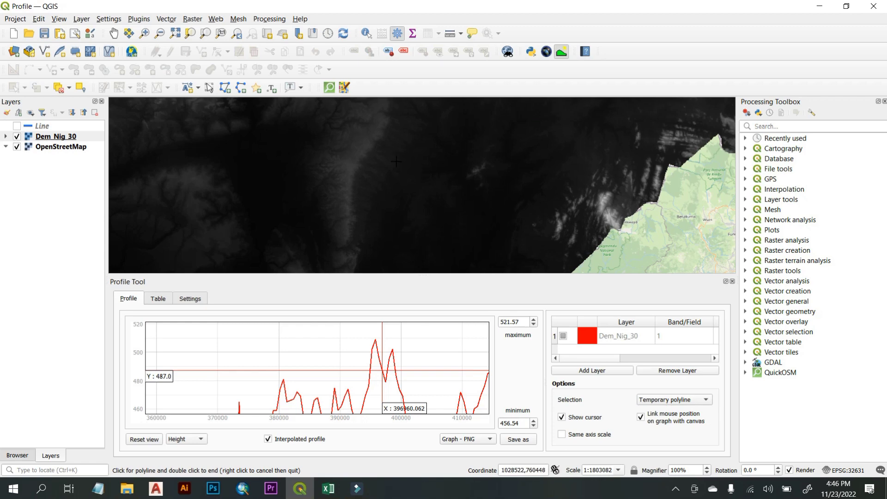
{"action": "left_click", "coordinate": [287, 133]}
{"action": "double_click", "coordinate": [449, 181]}
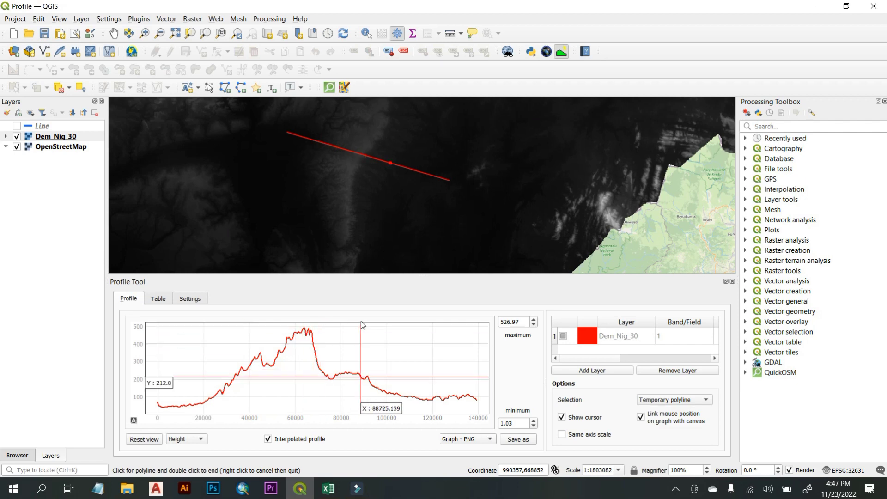
Choose the Graph - PNG export and name the saved image 'Profile'
{"action": "left_click", "coordinate": [487, 442]}
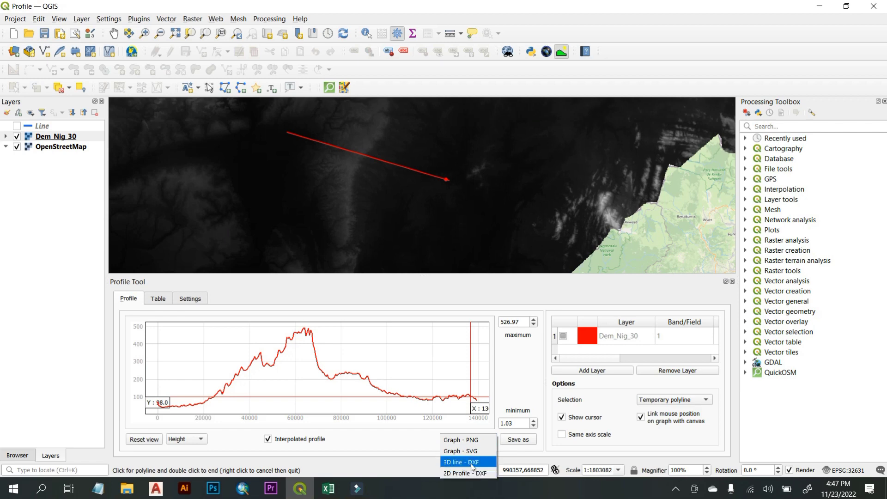
{"action": "left_click", "coordinate": [464, 441]}
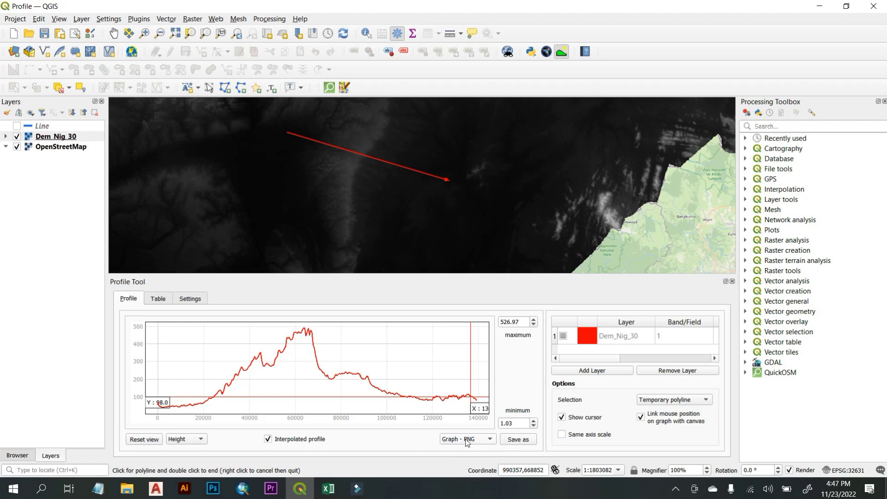
{"action": "left_click", "coordinate": [514, 441]}
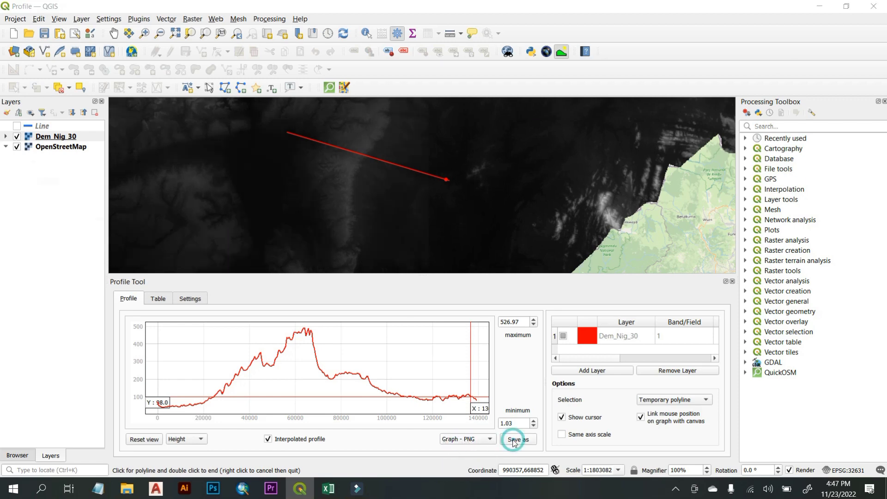
{"action": "left_click", "coordinate": [148, 206]}
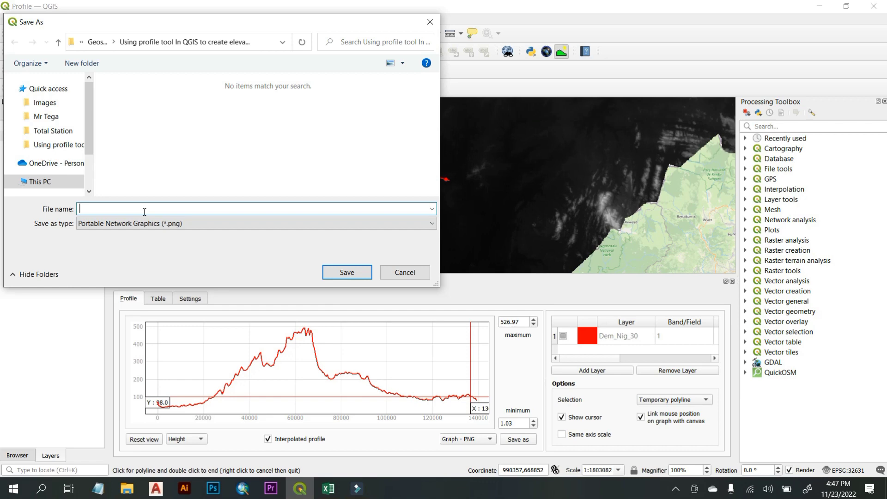
{"action": "type", "text": "Profi"}
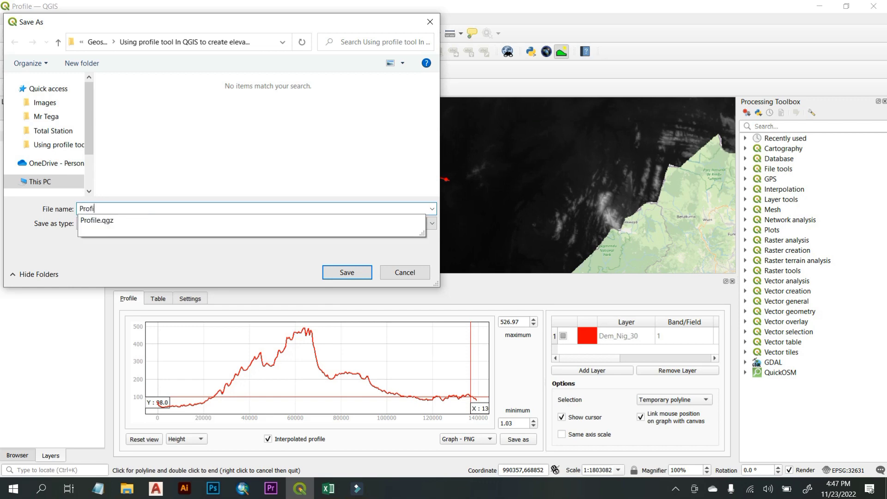
{"action": "type", "text": "le"}
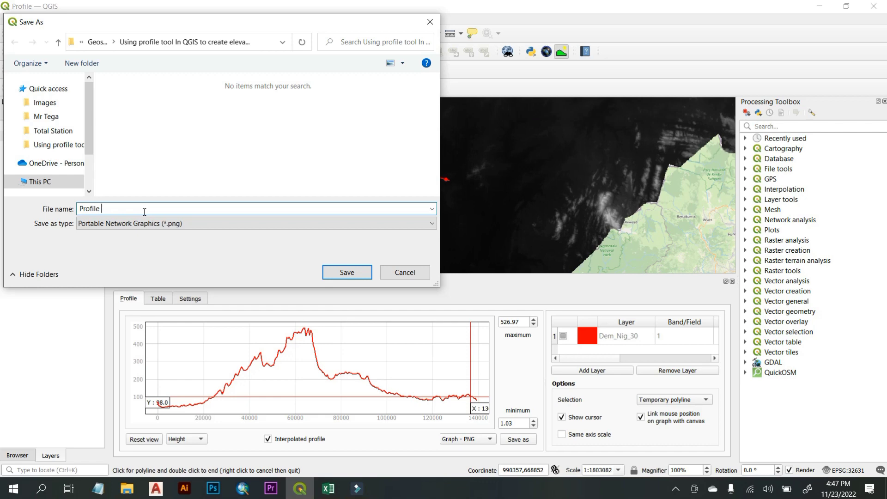
{"action": "key", "text": "Return"}
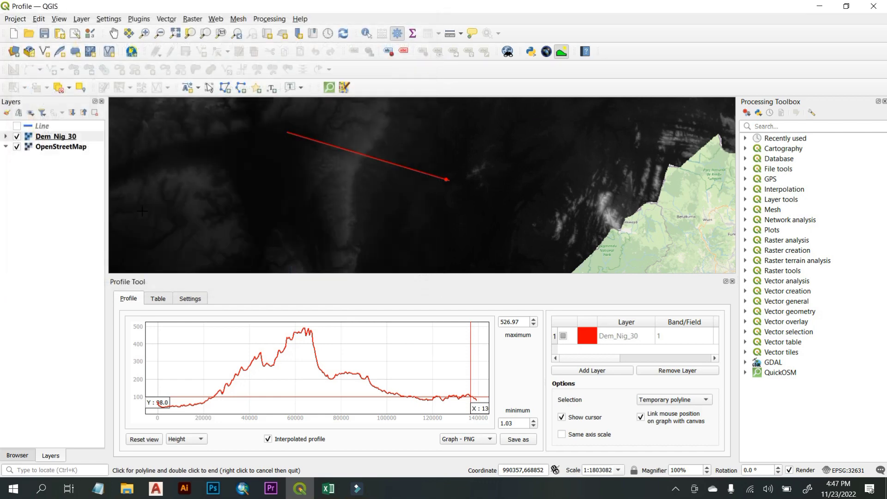
{"action": "left_click", "coordinate": [125, 492]}
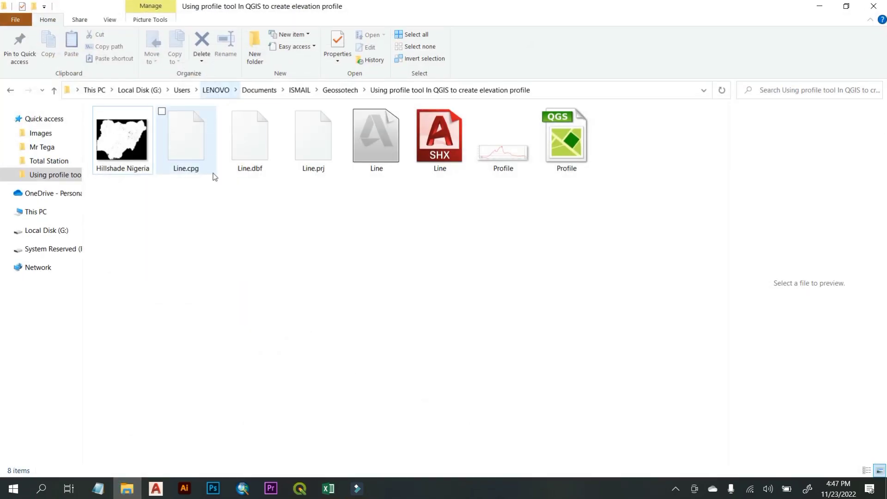
{"action": "double_click", "coordinate": [504, 157]}
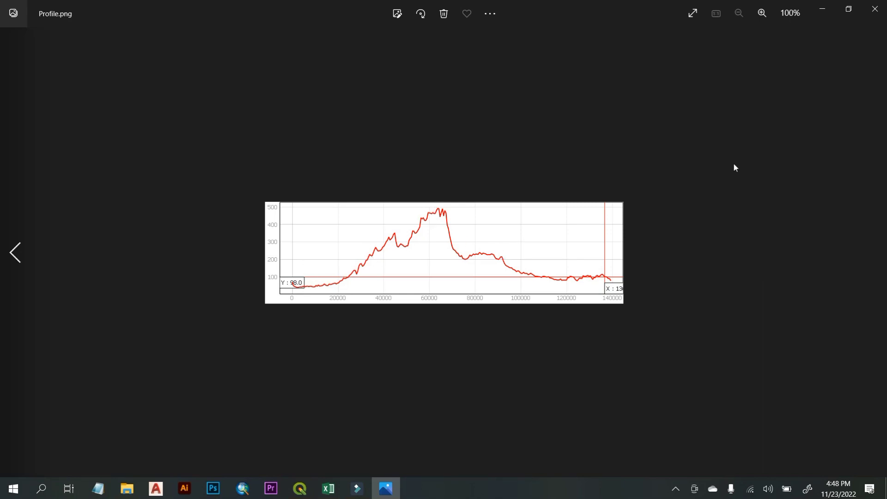
{"action": "left_click", "coordinate": [875, 9]}
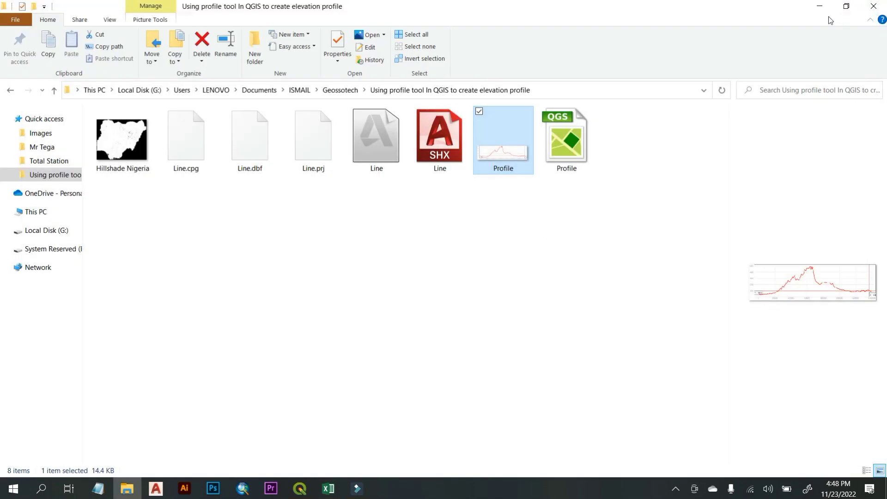
{"action": "left_click", "coordinate": [820, 6]}
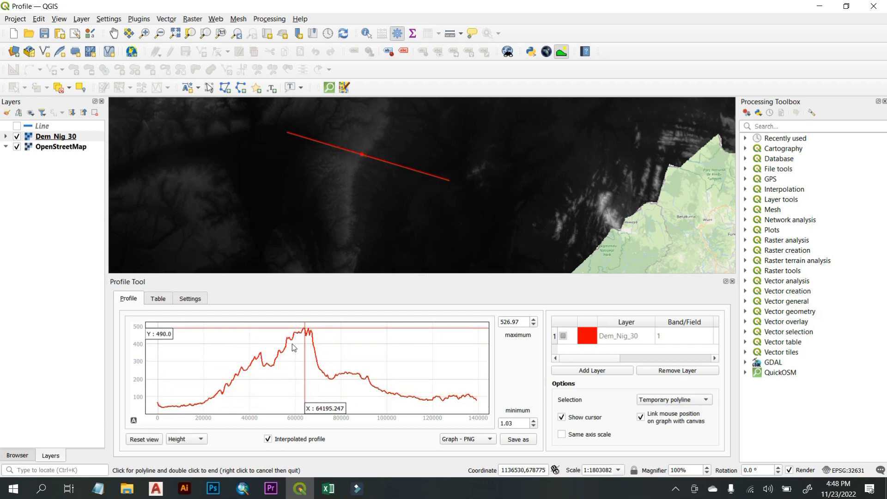
Preview the profile as Slope (%) and Slope (°), revert to Height, and show the values table
{"action": "left_click", "coordinate": [197, 442]}
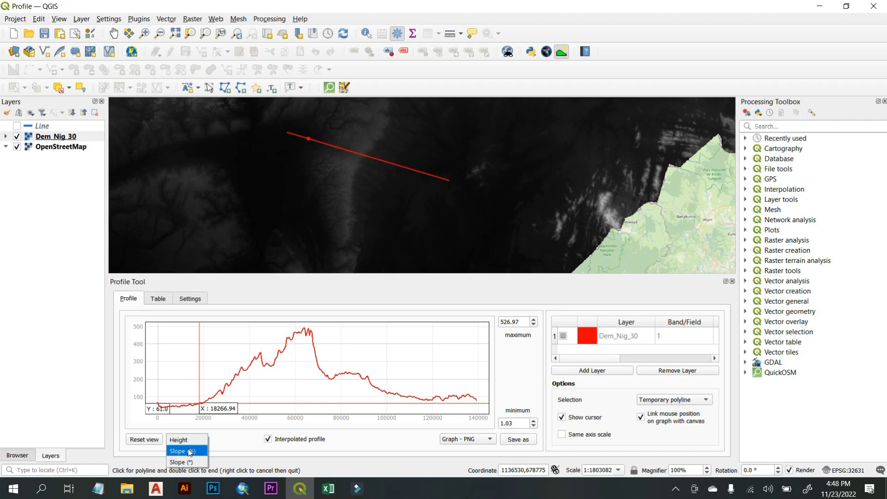
{"action": "left_click", "coordinate": [186, 451]}
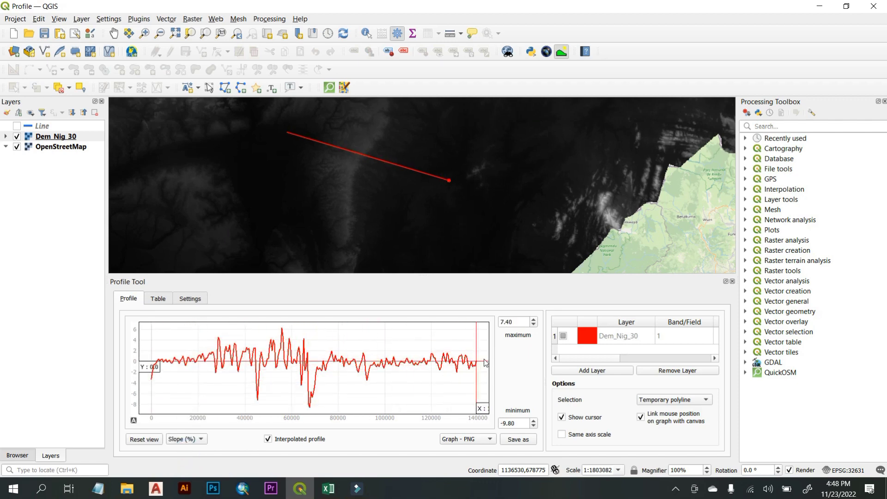
{"action": "left_click", "coordinate": [194, 440]}
{"action": "left_click", "coordinate": [187, 454]}
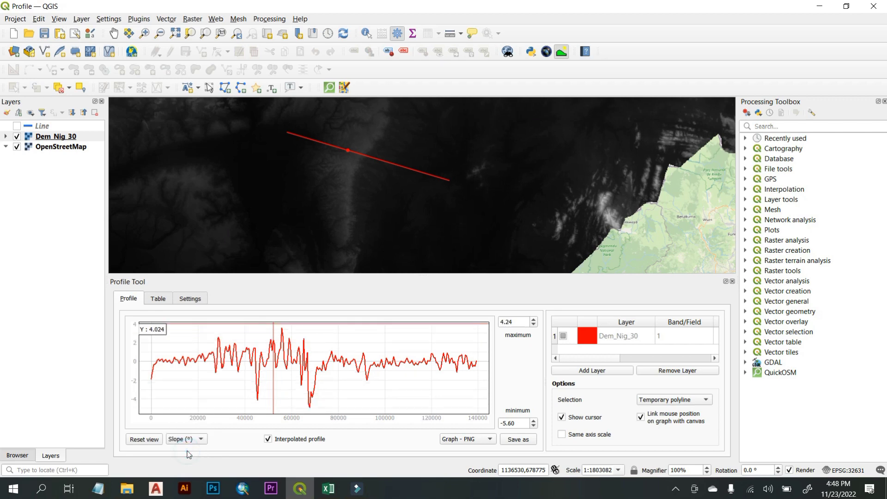
{"action": "left_click", "coordinate": [188, 440]}
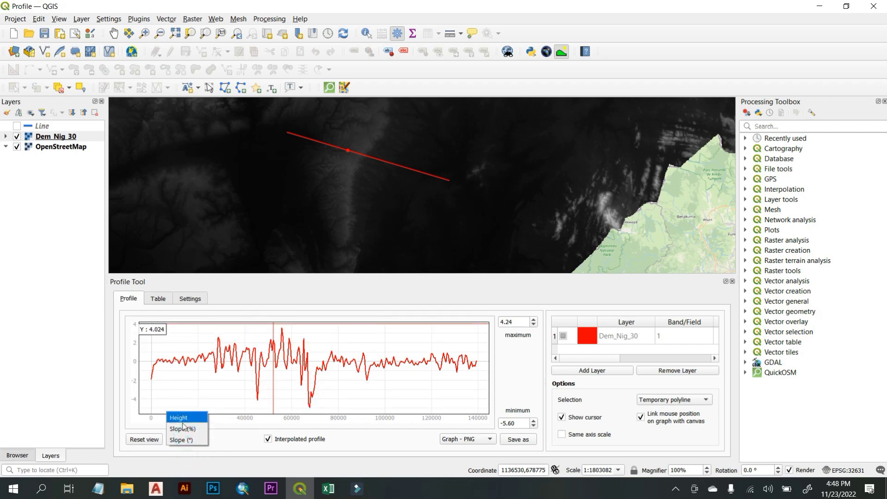
{"action": "left_click", "coordinate": [186, 441]}
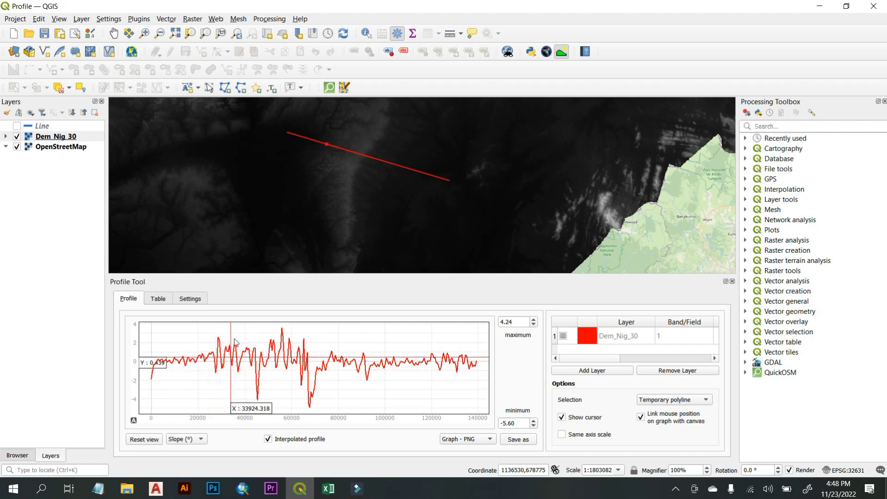
{"action": "left_click", "coordinate": [189, 439]}
{"action": "left_click", "coordinate": [179, 418]}
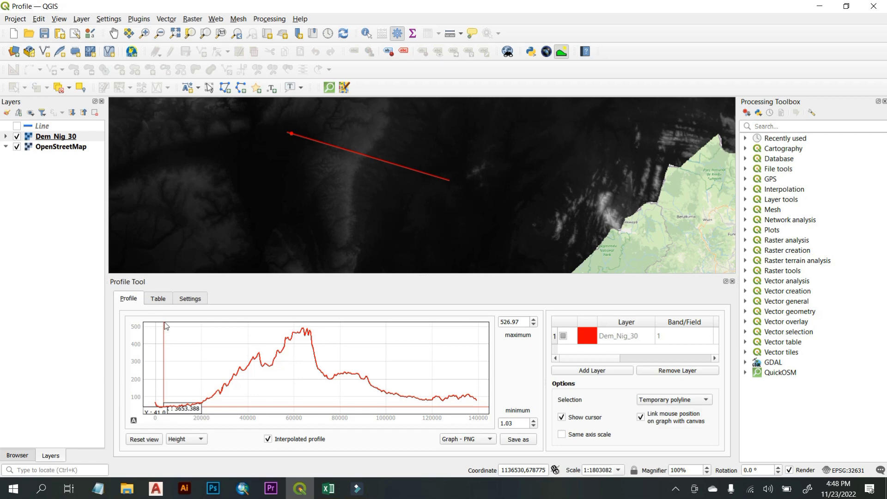
{"action": "left_click", "coordinate": [158, 299]}
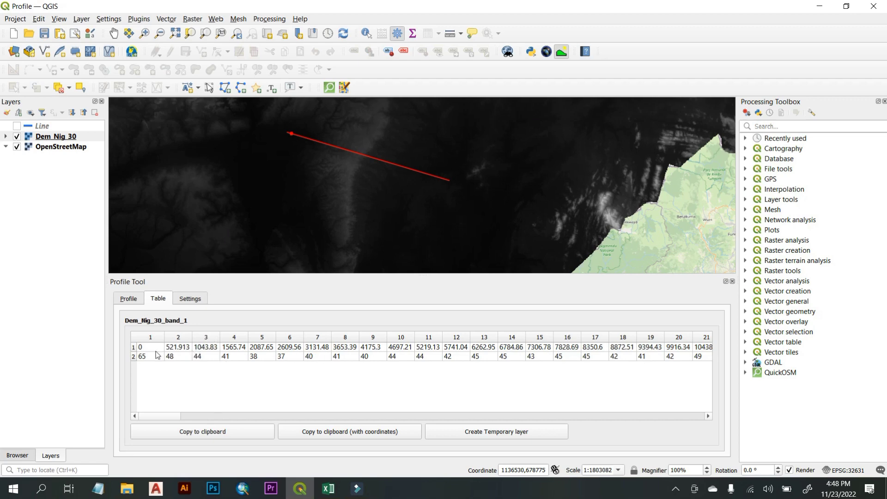
Copy the profile table values to the clipboard and switch to the blank Excel Book1
{"action": "left_click", "coordinate": [197, 436]}
{"action": "left_click", "coordinate": [203, 433]}
{"action": "left_click", "coordinate": [202, 433]}
{"action": "left_click", "coordinate": [329, 488]}
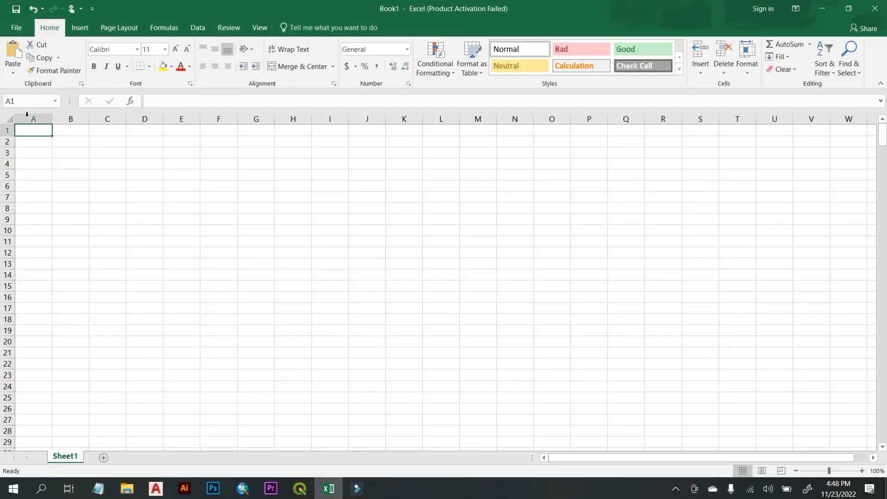
Paste the copied profile distance and elevation values into columns A and B from A1
{"action": "left_click", "coordinate": [13, 72]}
{"action": "left_click", "coordinate": [11, 98]}
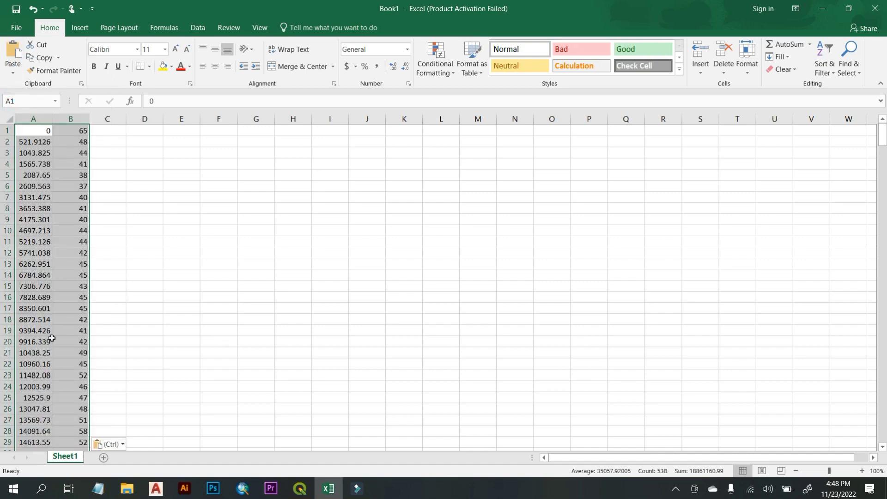
{"action": "scroll", "coordinate": [37, 284], "scroll_direction": "down", "scroll_amount": 20}
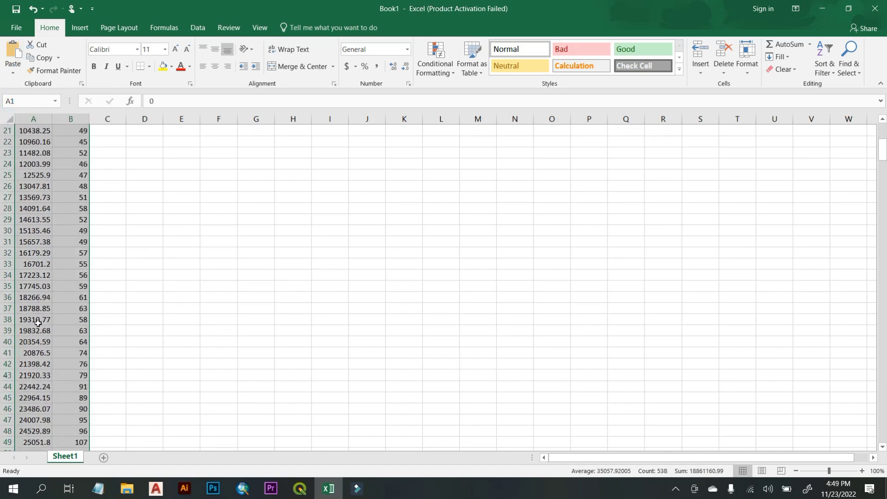
{"action": "scroll", "coordinate": [38, 327], "scroll_direction": "up", "scroll_amount": 20}
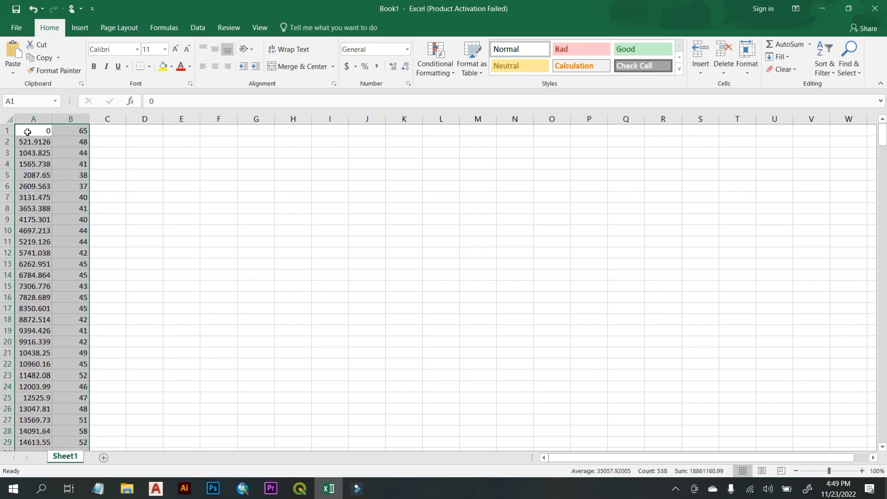
{"action": "scroll", "coordinate": [76, 237], "scroll_direction": "down", "scroll_amount": 20}
{"action": "scroll", "coordinate": [79, 300], "scroll_direction": "up", "scroll_amount": 20}
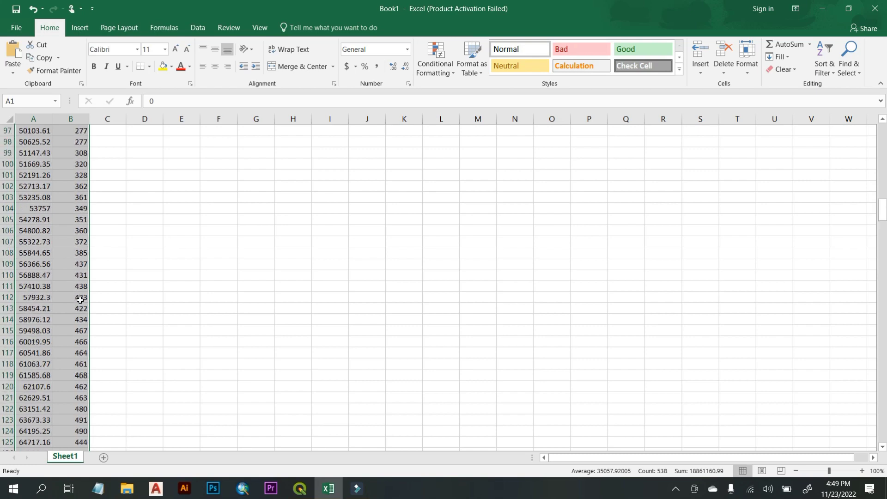
Chart the values as a Scatter with Smooth Lines and widen the chart to the right
{"action": "left_click", "coordinate": [79, 27]}
{"action": "left_click", "coordinate": [435, 70]}
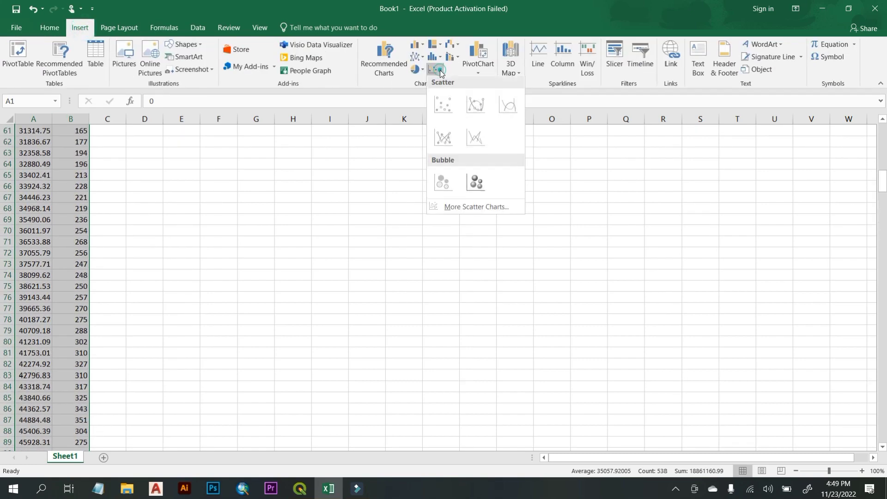
{"action": "left_click", "coordinate": [508, 104]}
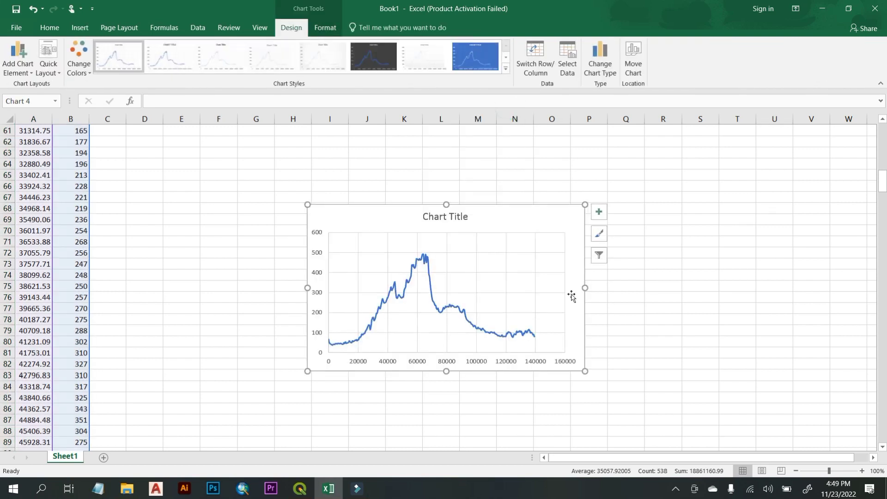
{"action": "left_click_drag", "start_coordinate": [586, 288], "coordinate": [708, 288]}
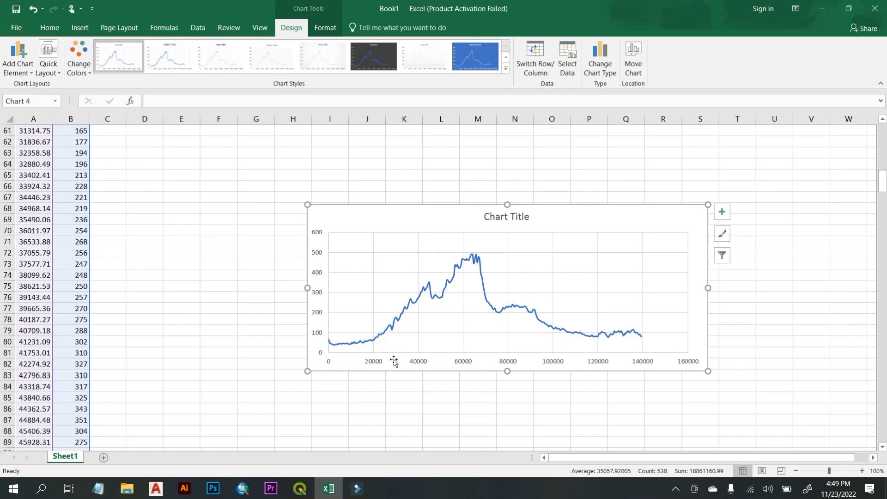
{"action": "left_click", "coordinate": [300, 489]}
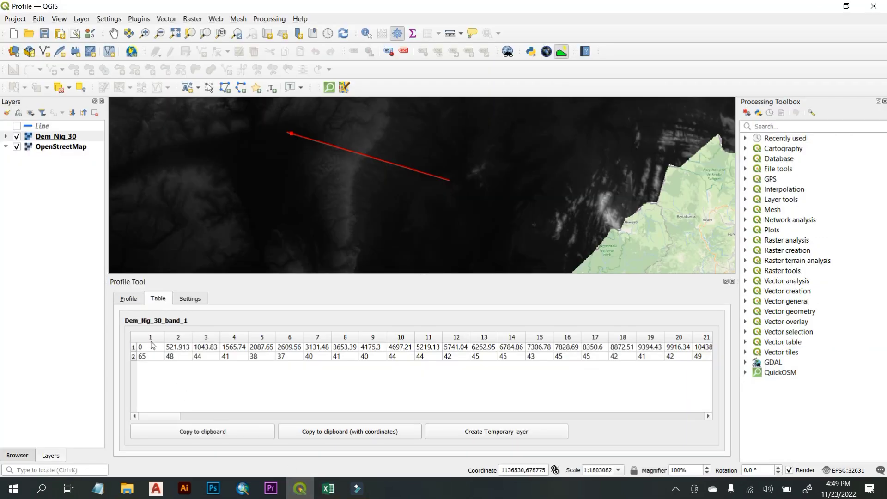
Show the Dem_Nig_30 elevation graph in the Profile Tool again and compare it with the Excel chart
{"action": "left_click", "coordinate": [129, 300]}
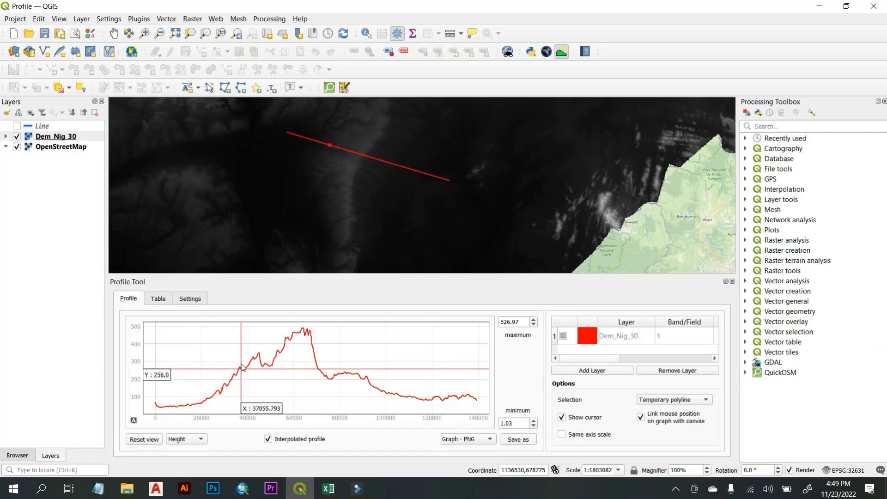
{"action": "left_click", "coordinate": [342, 486]}
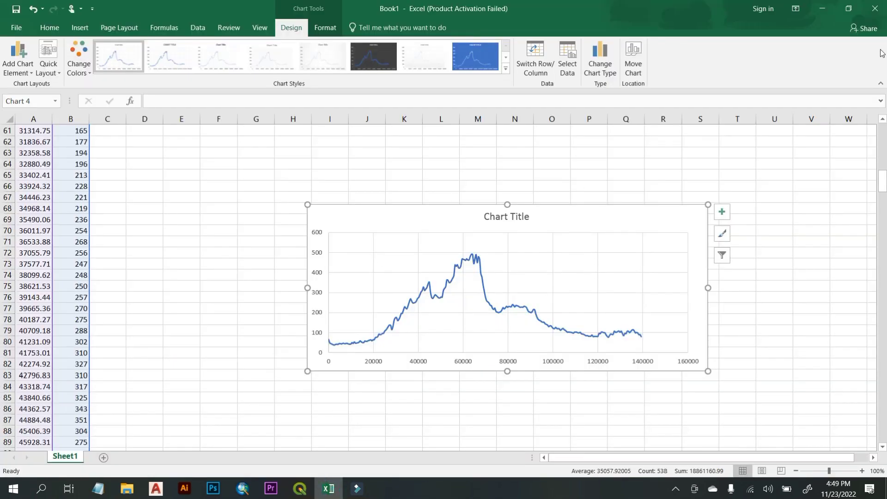
{"action": "left_click", "coordinate": [300, 488]}
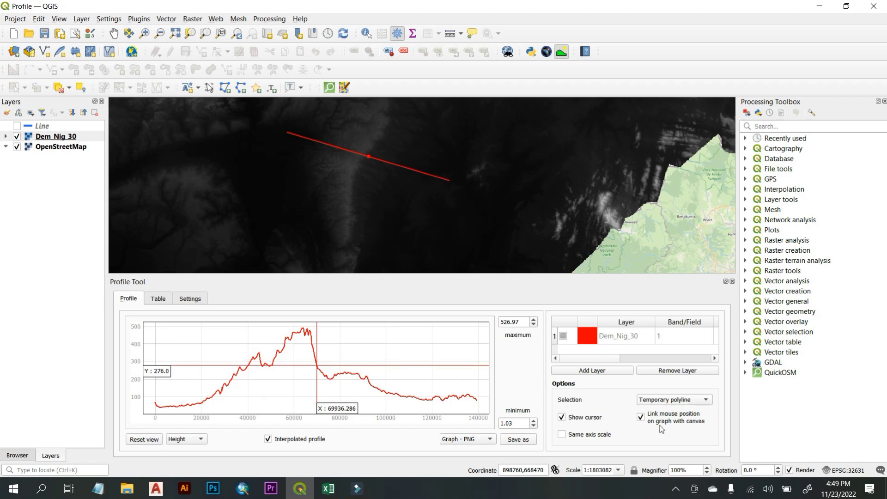
Set the Profile Tool selection to 'Selected polyline' and make the Line layer visible
{"action": "left_click", "coordinate": [664, 401]}
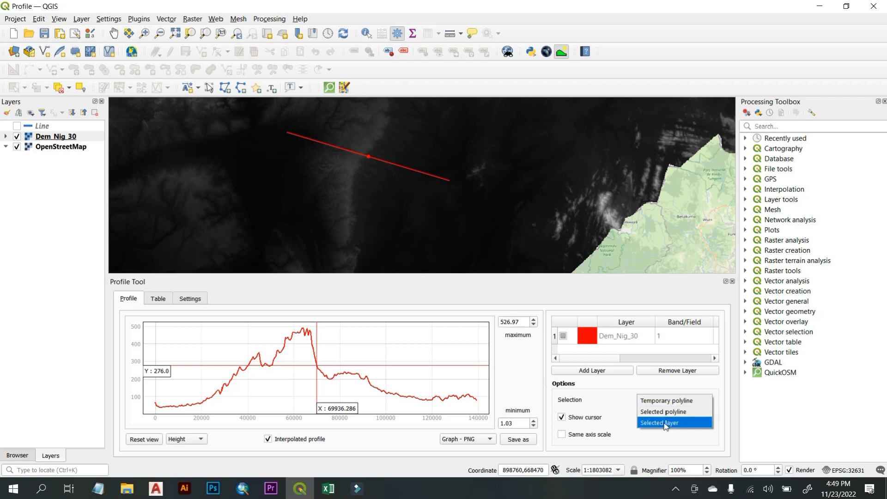
{"action": "left_click", "coordinate": [669, 413]}
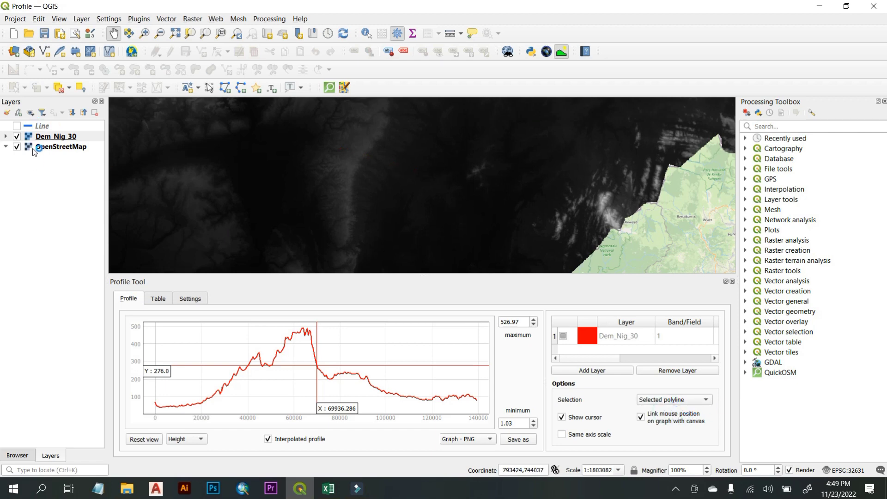
{"action": "left_click", "coordinate": [16, 127]}
Zoom to the Line layer and select its line to plot its profile (−11.42 to 623.42)
{"action": "left_click", "coordinate": [32, 128]}
{"action": "right_click", "coordinate": [41, 127]}
{"action": "left_click", "coordinate": [61, 135]}
{"action": "scroll", "coordinate": [362, 211], "scroll_direction": "down", "scroll_amount": 1}
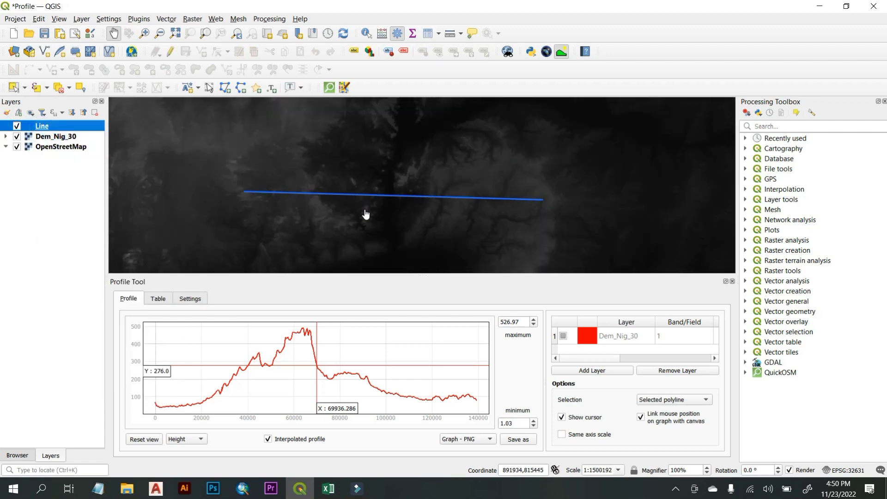
{"action": "scroll", "coordinate": [341, 218], "scroll_direction": "down", "scroll_amount": 1}
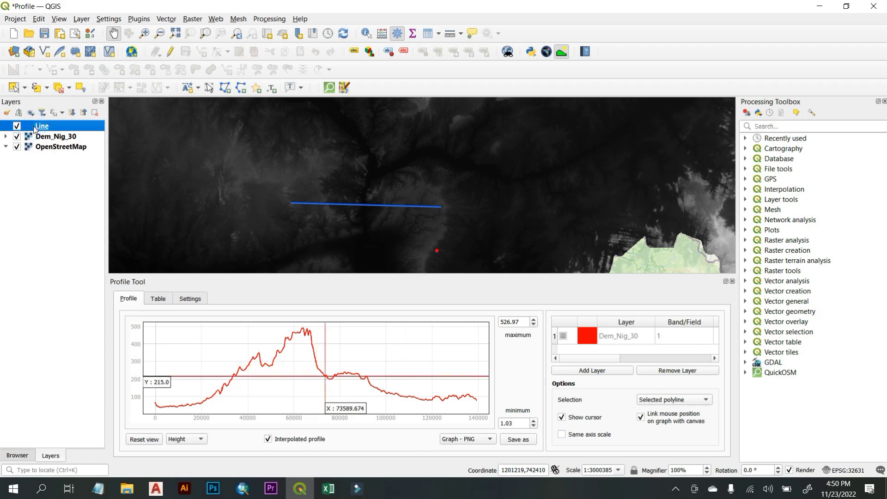
{"action": "left_click", "coordinate": [348, 206]}
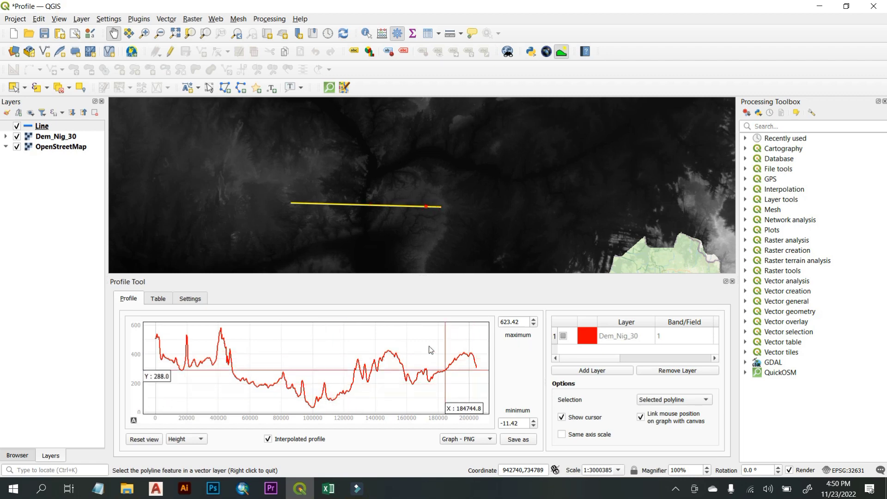
{"action": "left_click", "coordinate": [66, 136]}
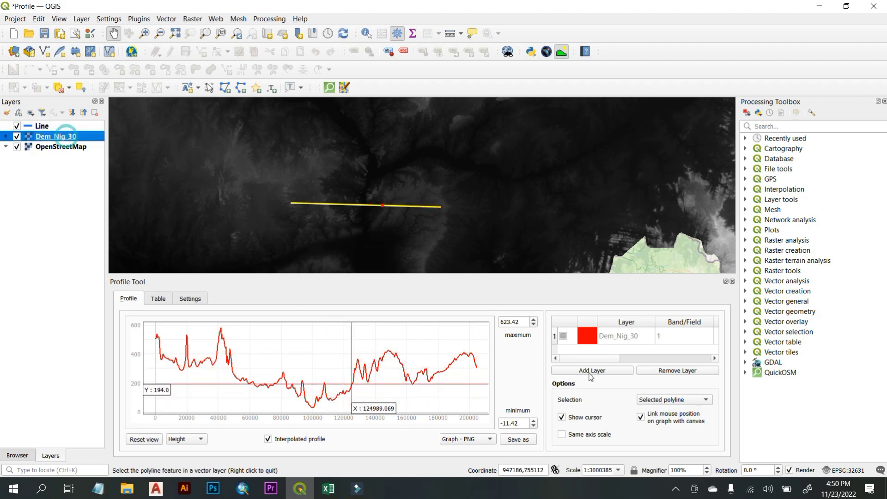
{"action": "left_click", "coordinate": [681, 401]}
{"action": "left_click", "coordinate": [675, 413]}
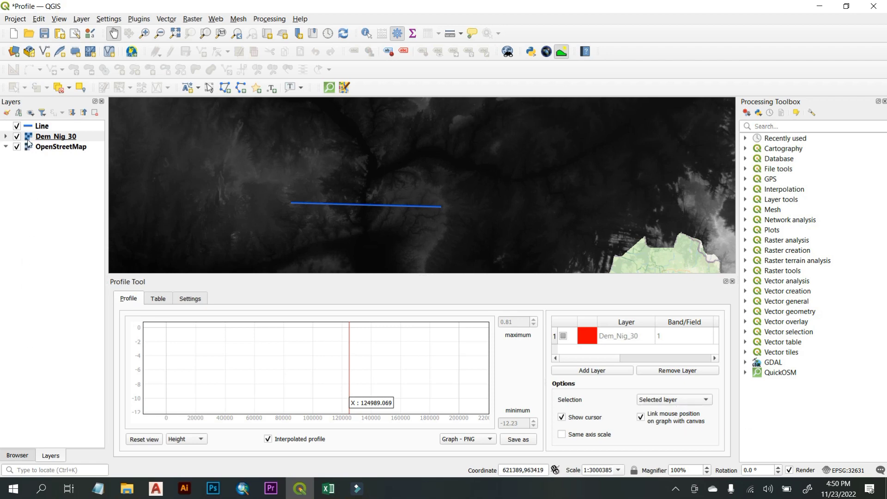
{"action": "left_click", "coordinate": [39, 126]}
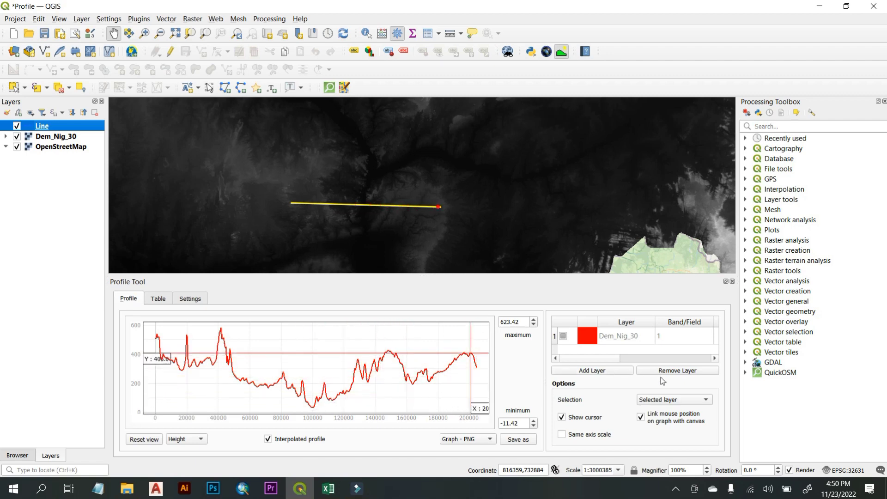
{"action": "left_click", "coordinate": [666, 399]}
{"action": "left_click", "coordinate": [666, 390]}
{"action": "left_click", "coordinate": [666, 400]}
{"action": "left_click", "coordinate": [668, 410]}
{"action": "left_click", "coordinate": [669, 401]}
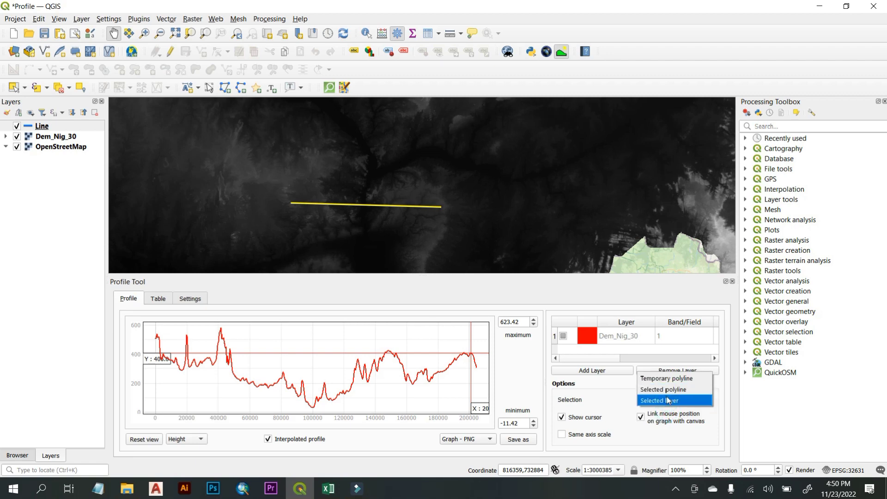
{"action": "left_click", "coordinate": [668, 400]}
{"action": "left_click", "coordinate": [62, 128]}
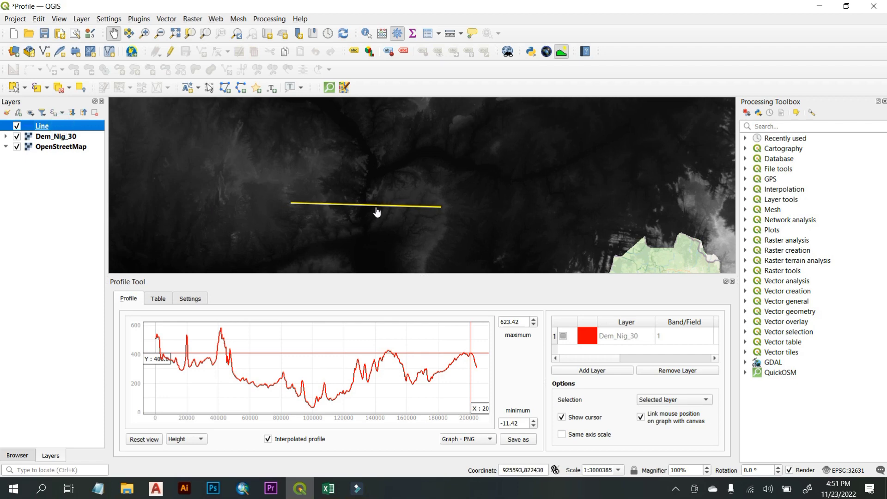
{"action": "left_click", "coordinate": [686, 400]}
{"action": "left_click", "coordinate": [680, 388]}
{"action": "left_click", "coordinate": [61, 126]}
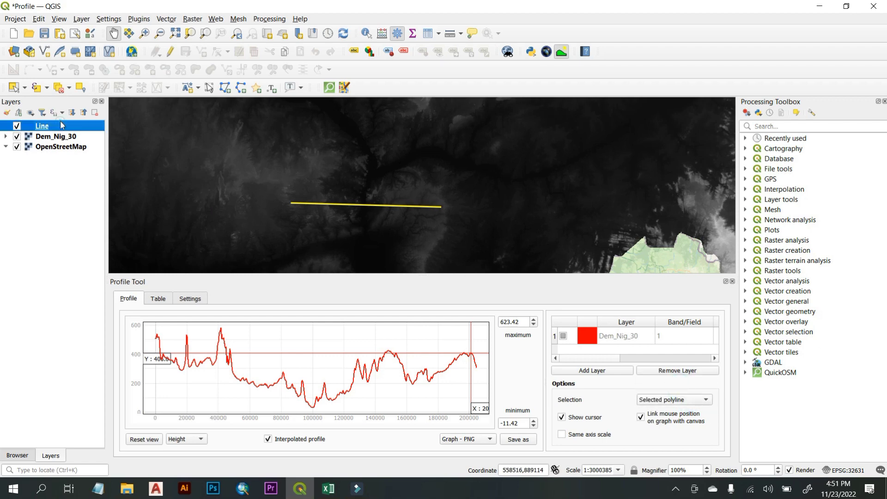